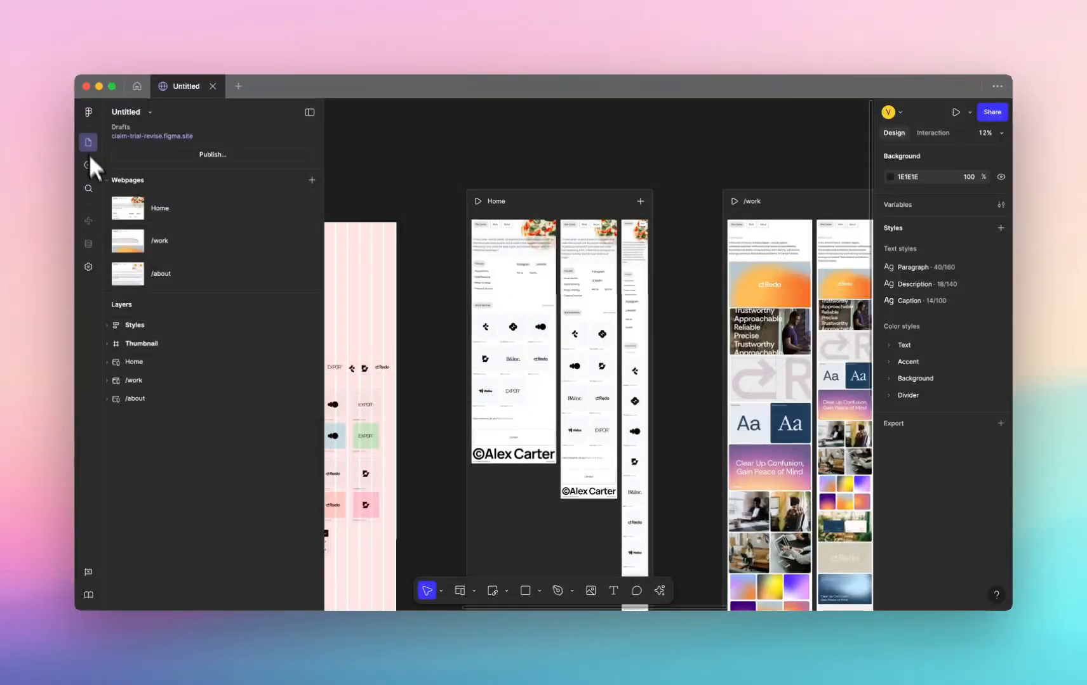
{"action": "scroll", "coordinate": [628, 311], "scroll_direction": "down", "scroll_amount": 5}
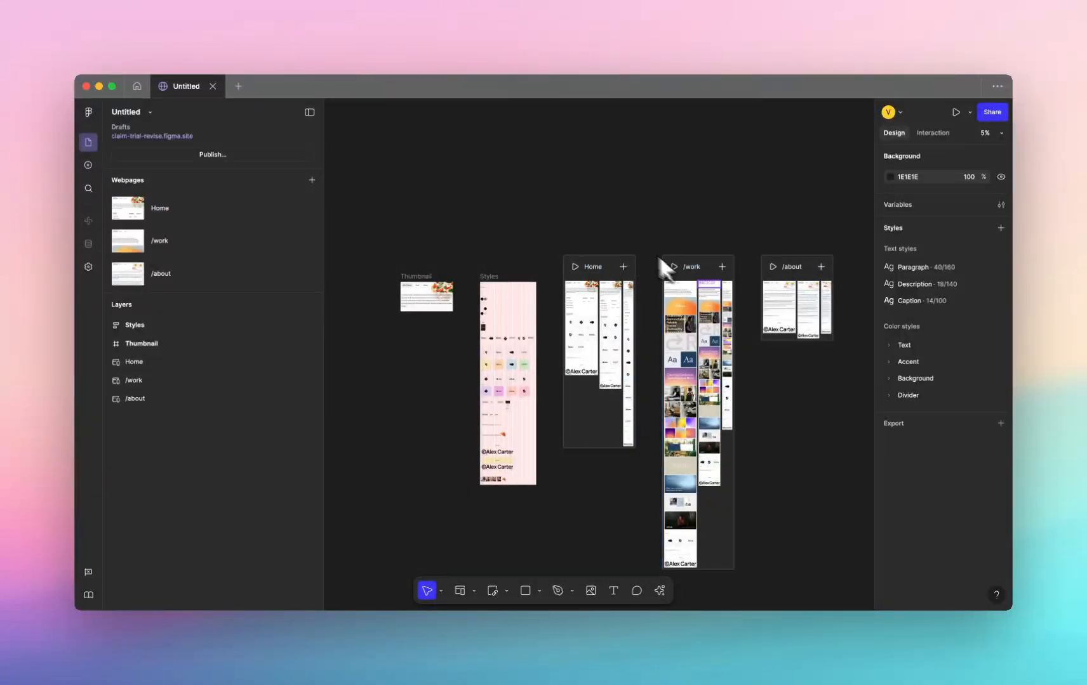
{"action": "scroll", "coordinate": [632, 280], "scroll_direction": "up", "scroll_amount": 5}
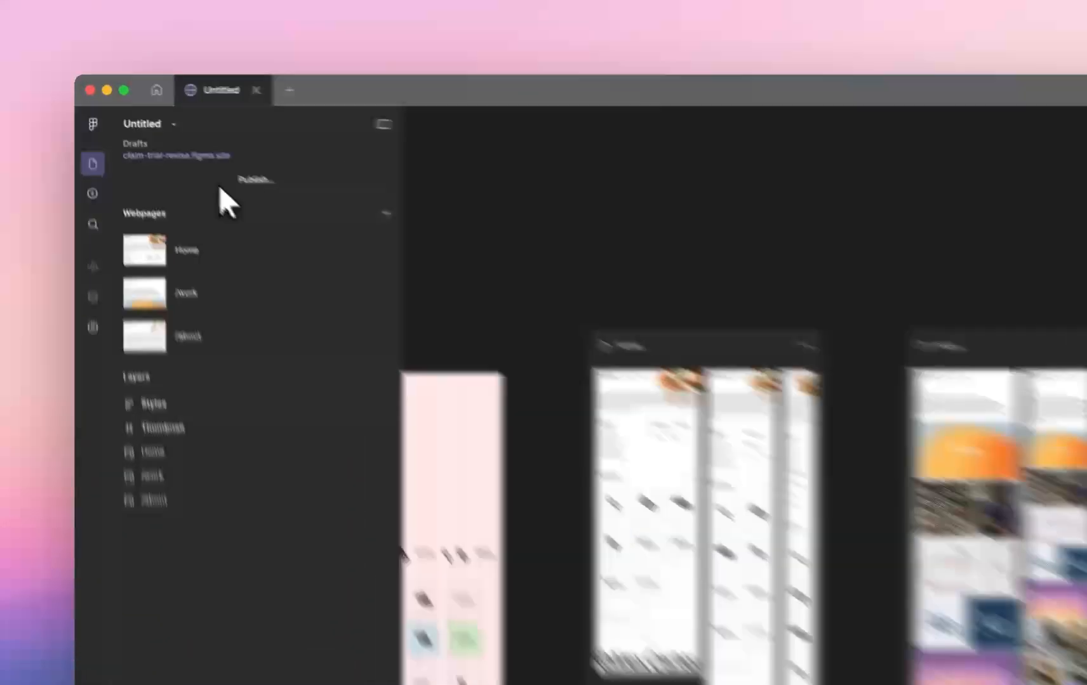
{"action": "left_click", "coordinate": [188, 158]}
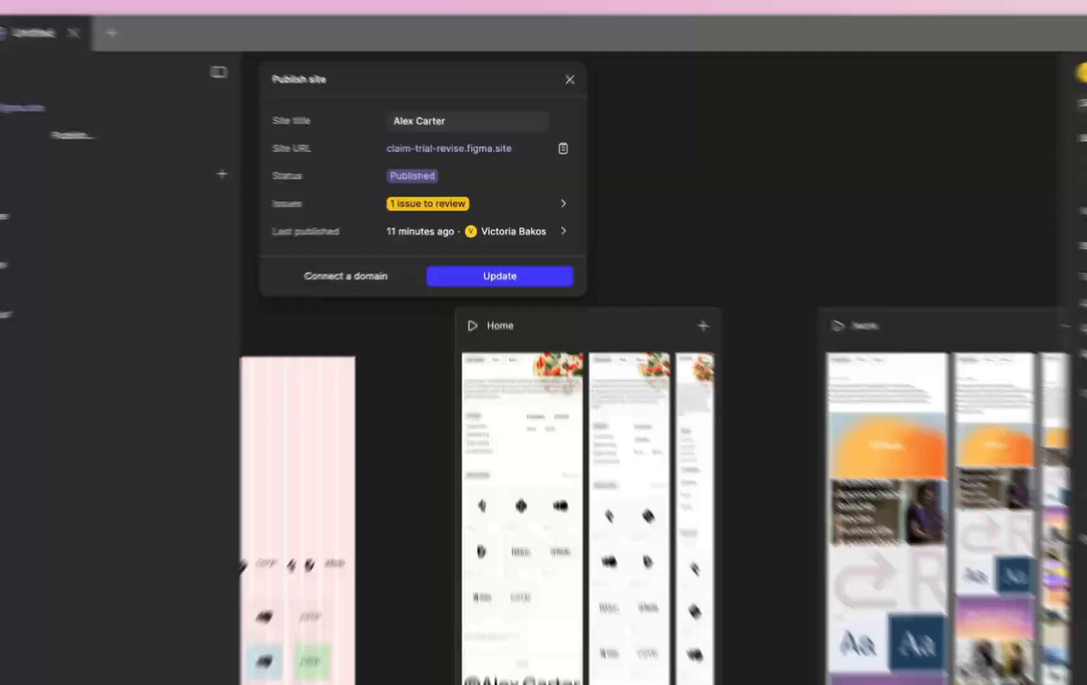
{"action": "left_click", "coordinate": [394, 247]}
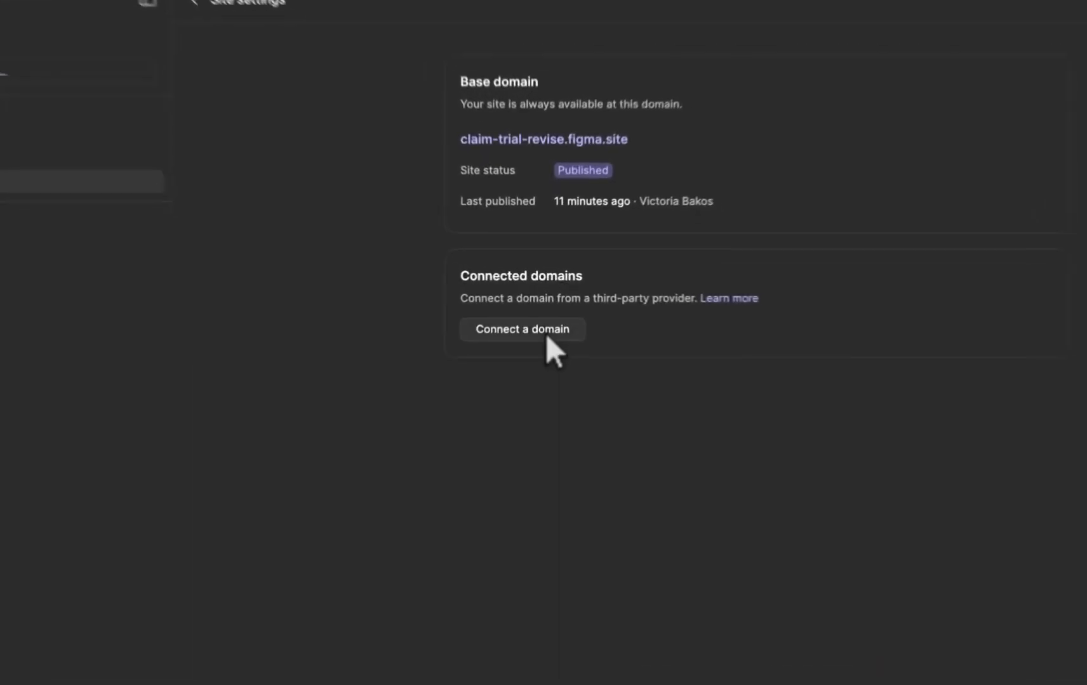
{"action": "left_click", "coordinate": [542, 309]}
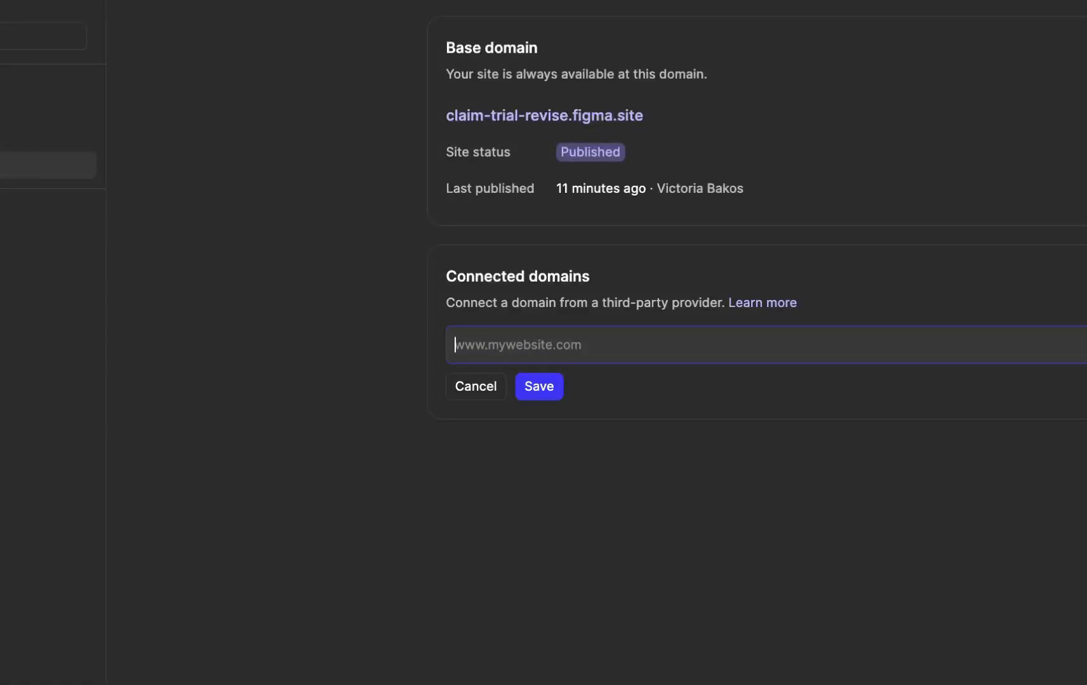
{"action": "type", "text": "www.coastalthemesdiaries.com"}
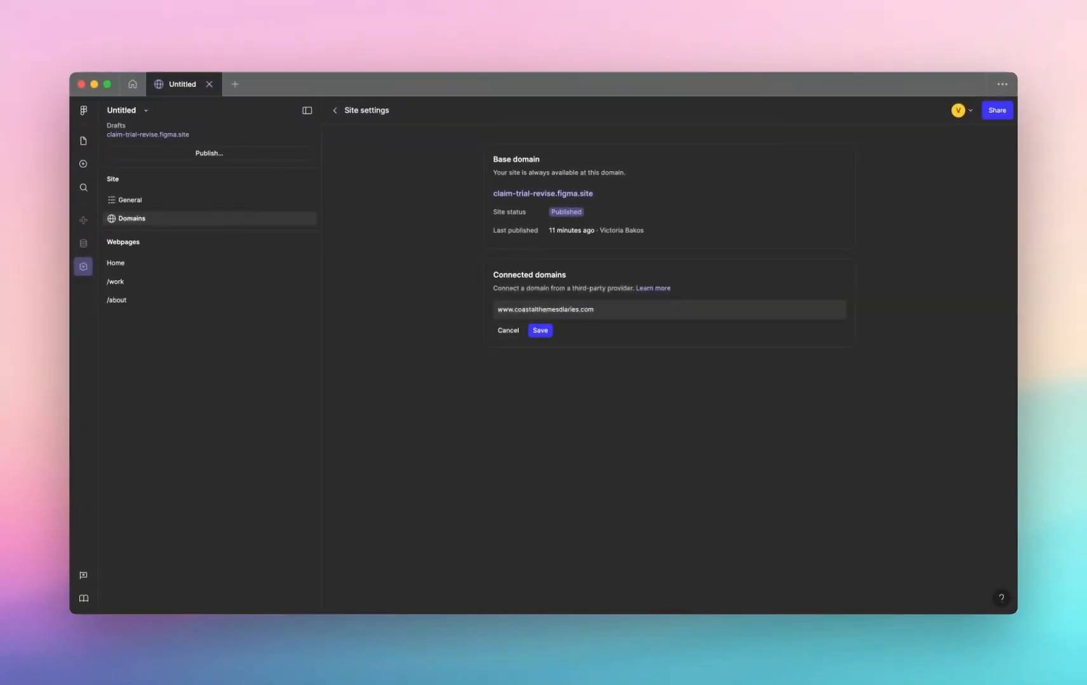
{"action": "left_click", "coordinate": [542, 331]}
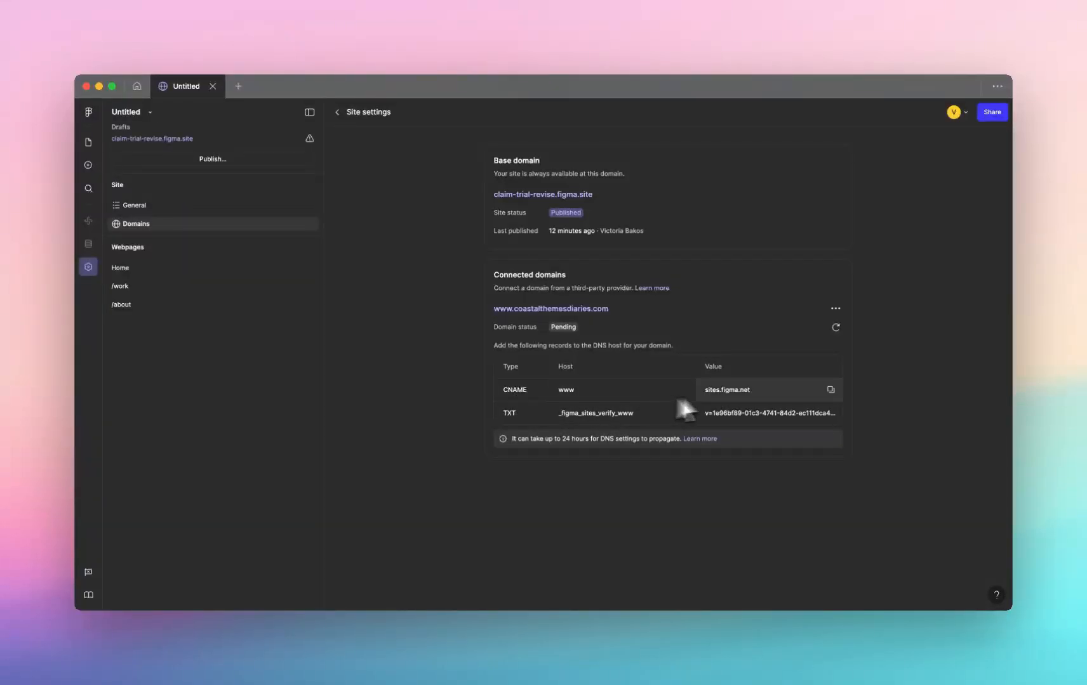
Copy the CNAME record value sites.figma.net, switch to 123 Reg in the browser and open the DNS records of coastalthemesdiaries.com
{"action": "left_click", "coordinate": [830, 390]}
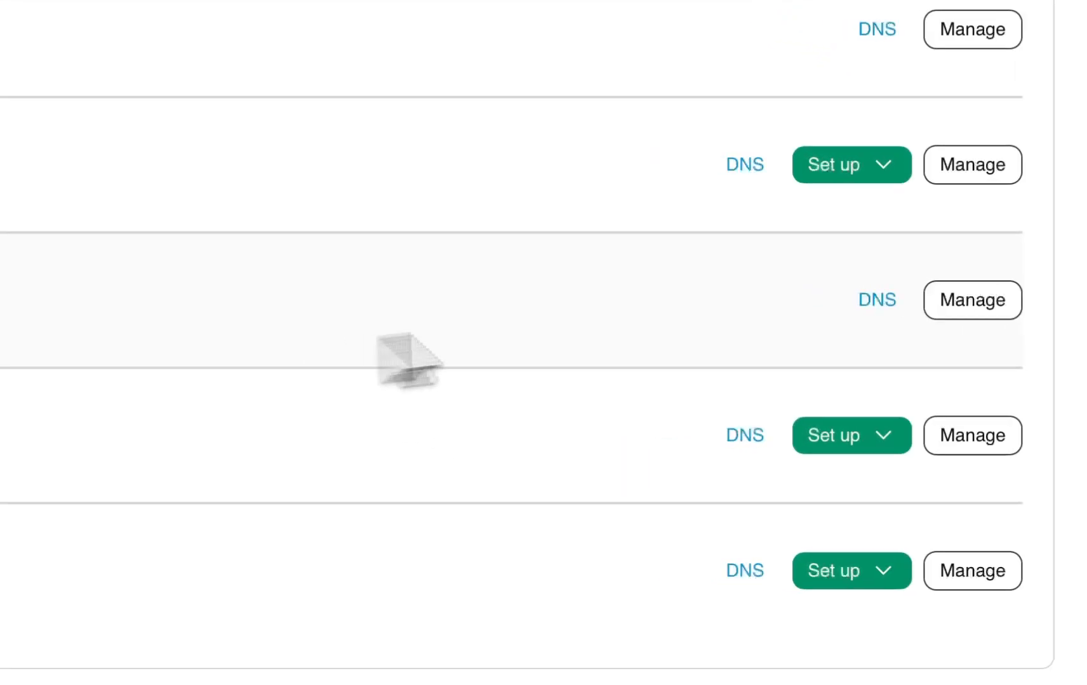
{"action": "left_click", "coordinate": [667, 439]}
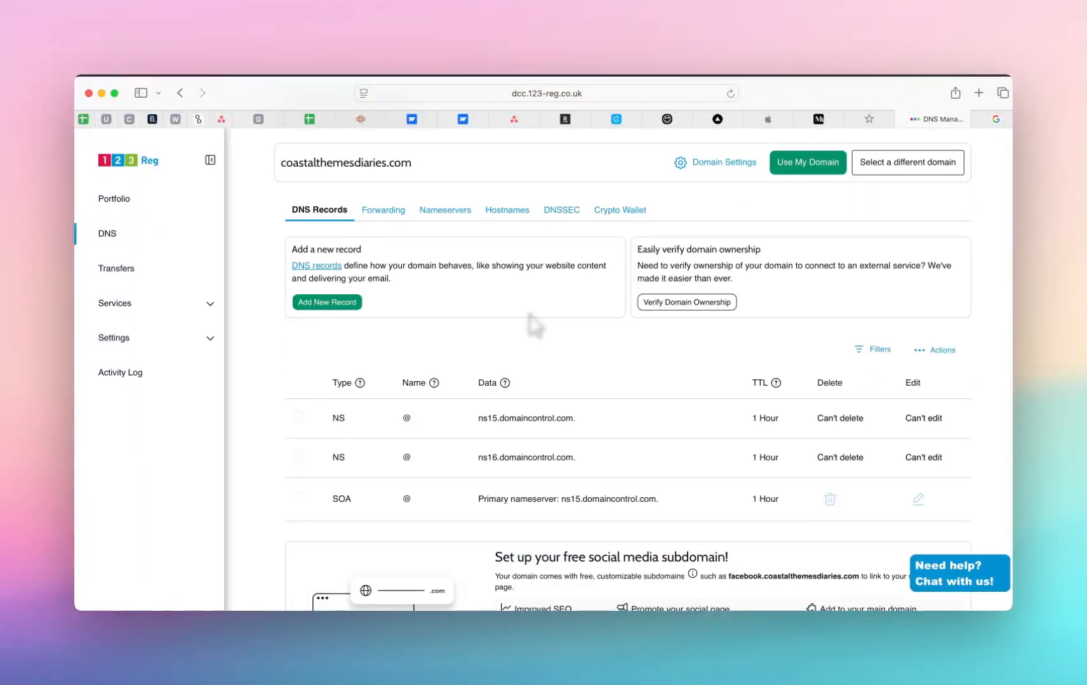
{"action": "left_click", "coordinate": [359, 383]}
{"action": "scroll", "coordinate": [373, 421], "scroll_direction": "down", "scroll_amount": 1}
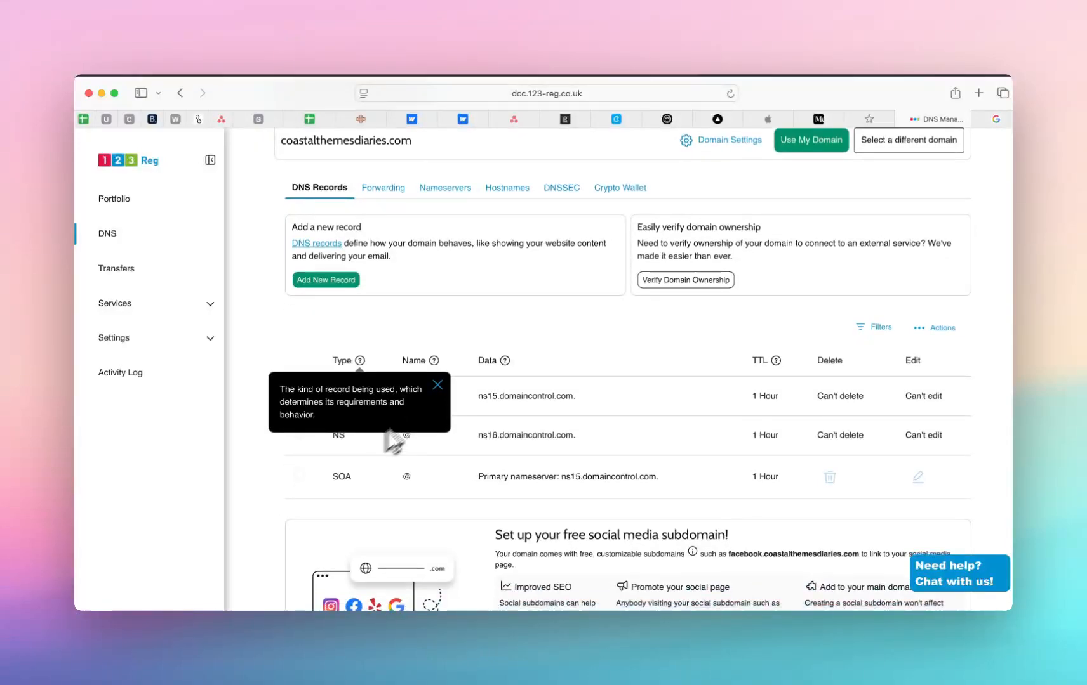
Add and save a CNAME record named www with the value sites.figma.net
{"action": "left_click", "coordinate": [332, 283]}
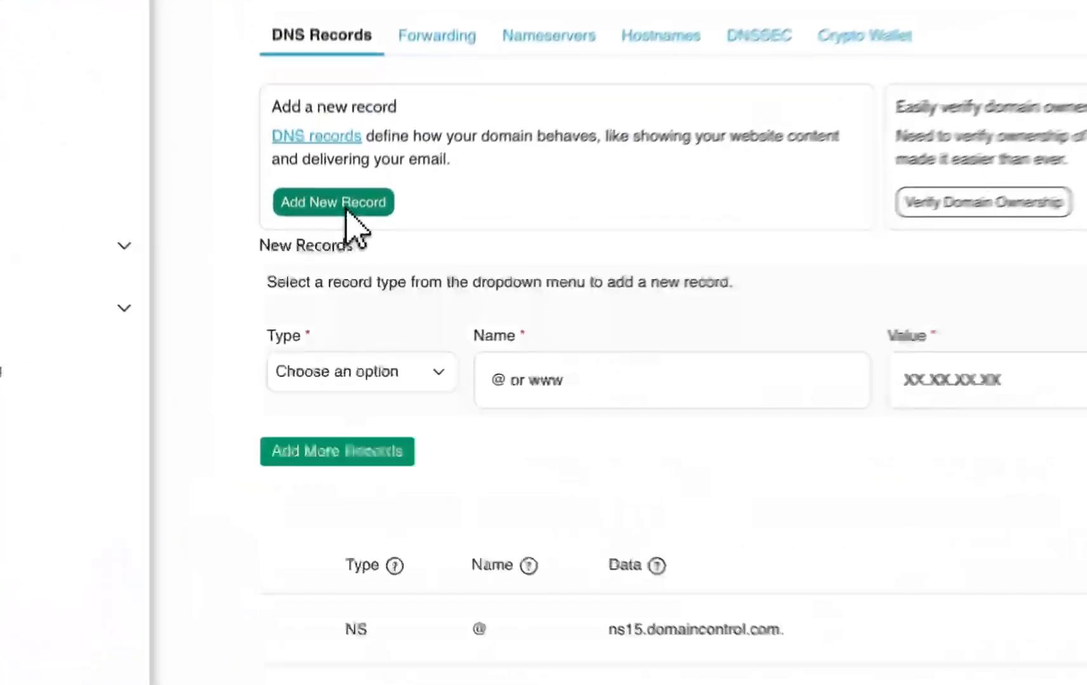
{"action": "left_click", "coordinate": [365, 377]}
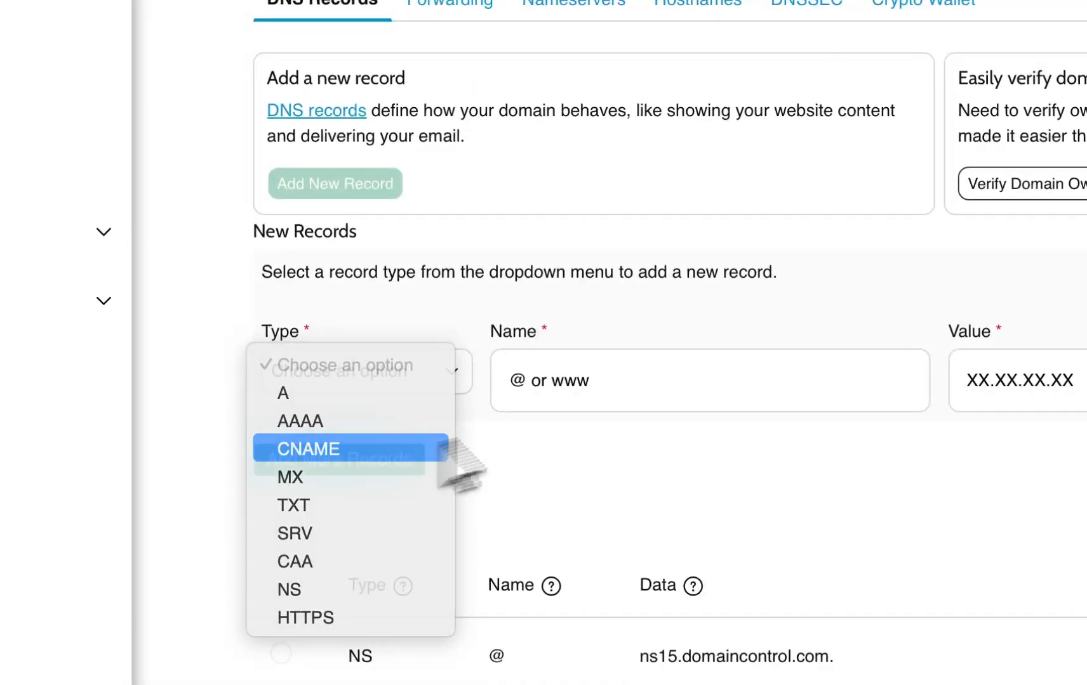
{"action": "left_click", "coordinate": [431, 447]}
{"action": "left_click", "coordinate": [674, 393]}
{"action": "type", "text": "www"}
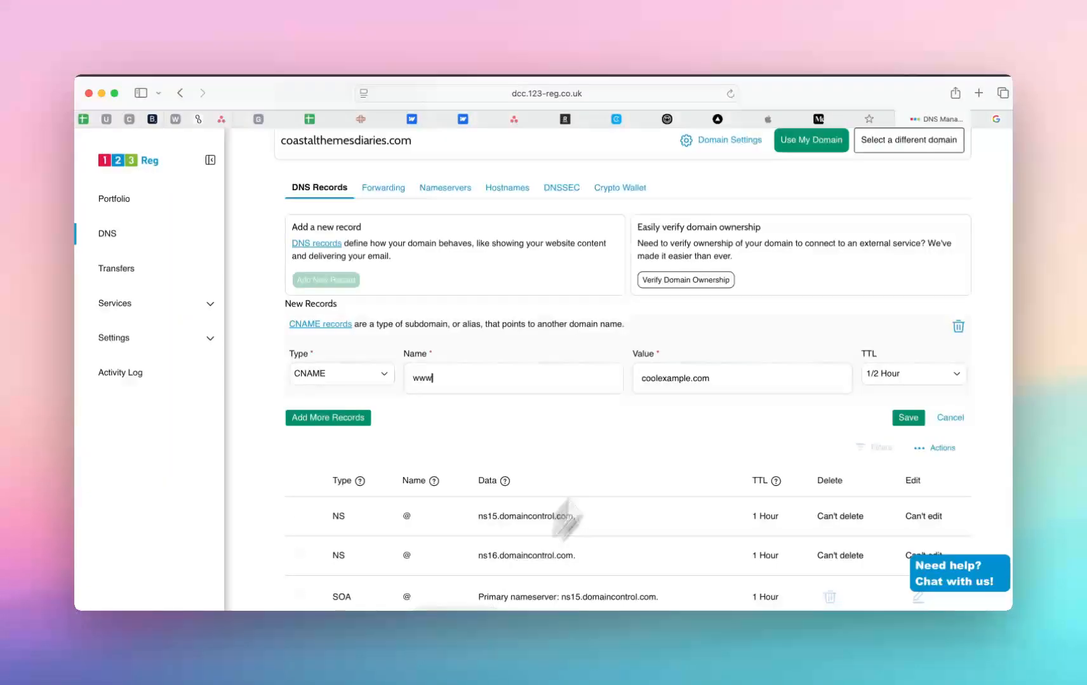
{"action": "left_click", "coordinate": [664, 385]}
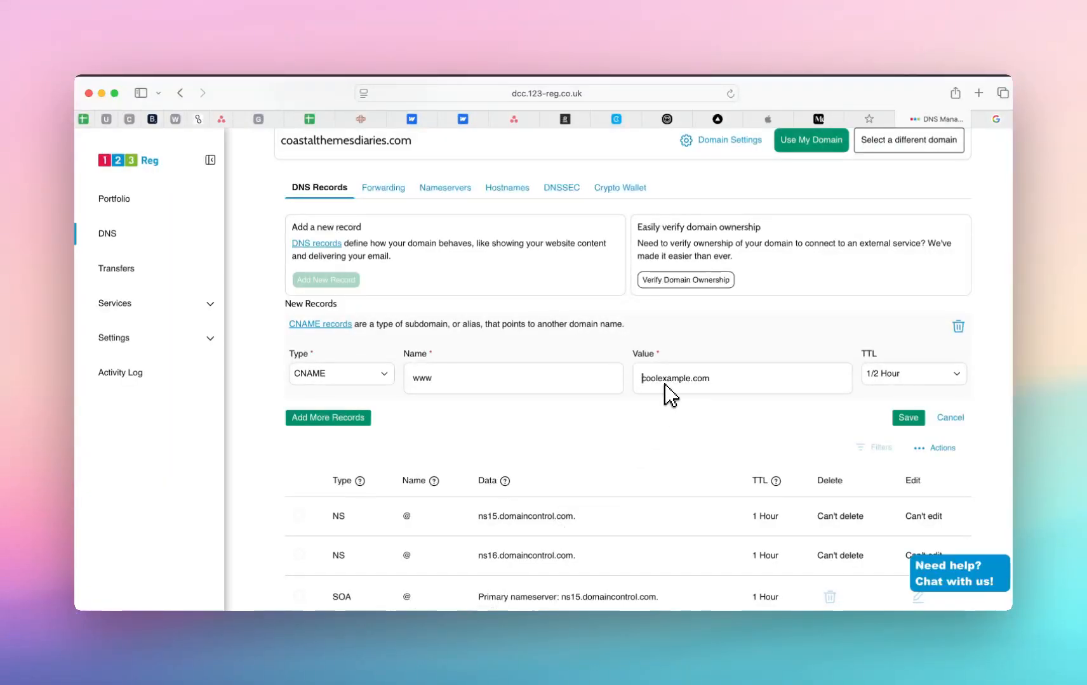
{"action": "key", "text": "super+v"}
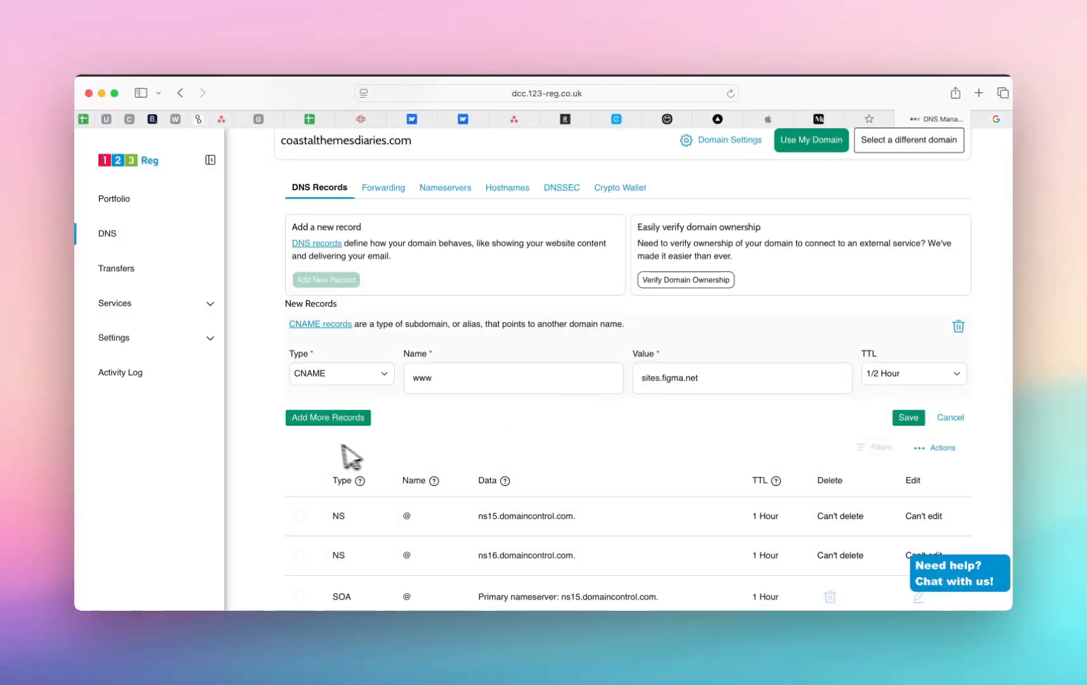
{"action": "left_click", "coordinate": [908, 419]}
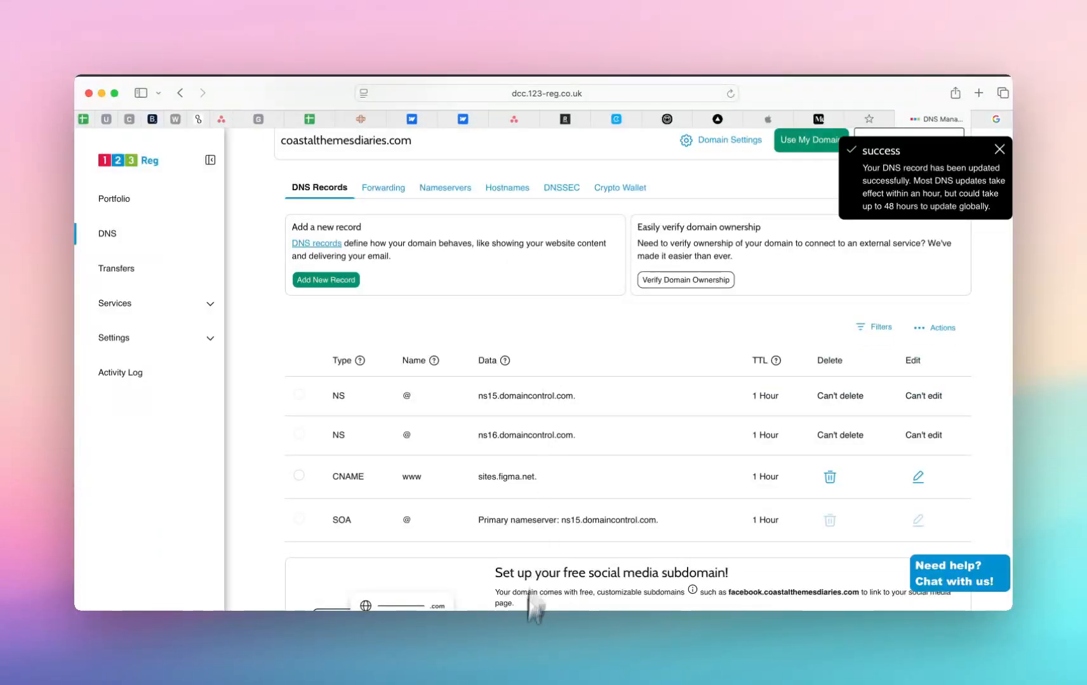
Copy the TXT host from the Figma site settings and start a TXT record in 123 Reg named _figma_sites_verify_www
{"action": "left_click", "coordinate": [515, 677]}
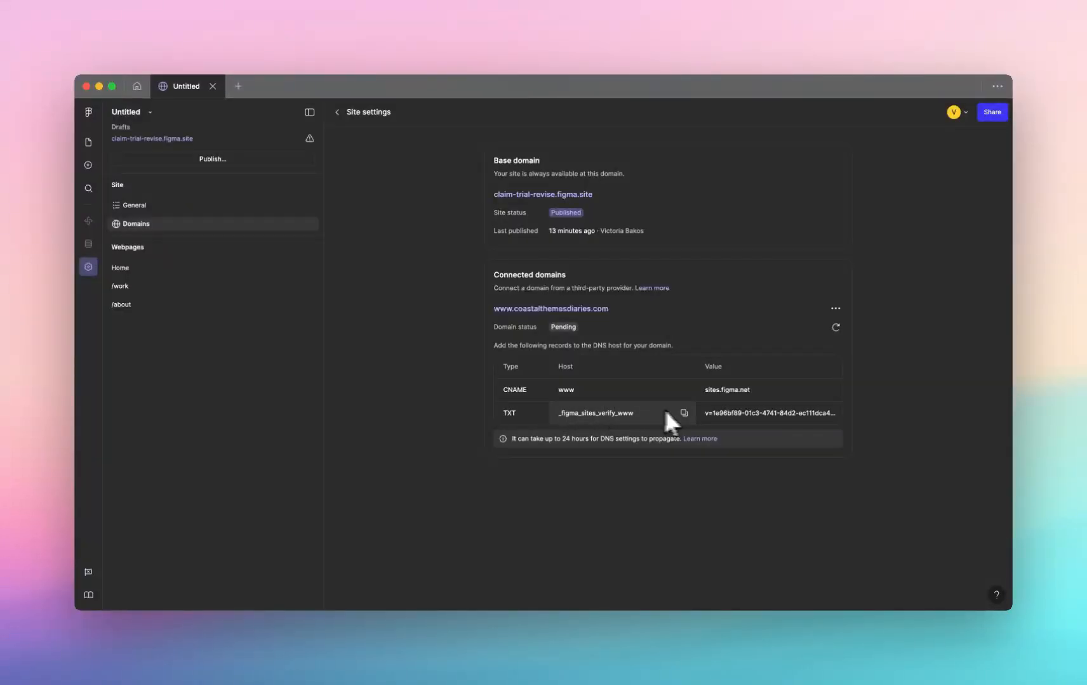
{"action": "left_click", "coordinate": [688, 415]}
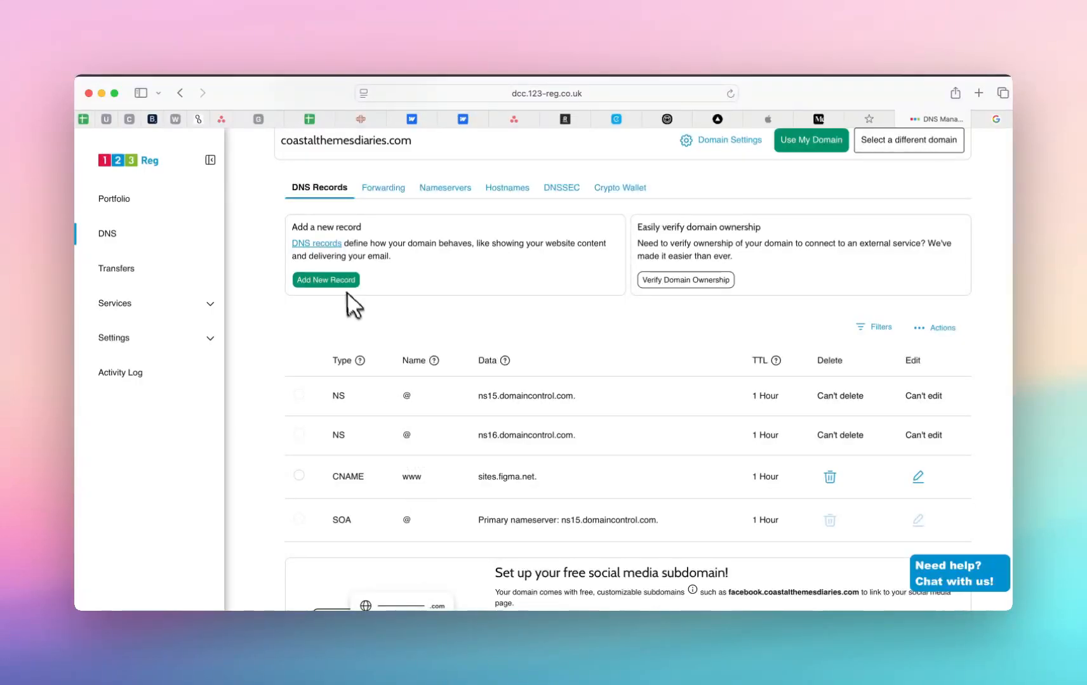
{"action": "left_click", "coordinate": [348, 287]}
{"action": "left_click", "coordinate": [359, 382]}
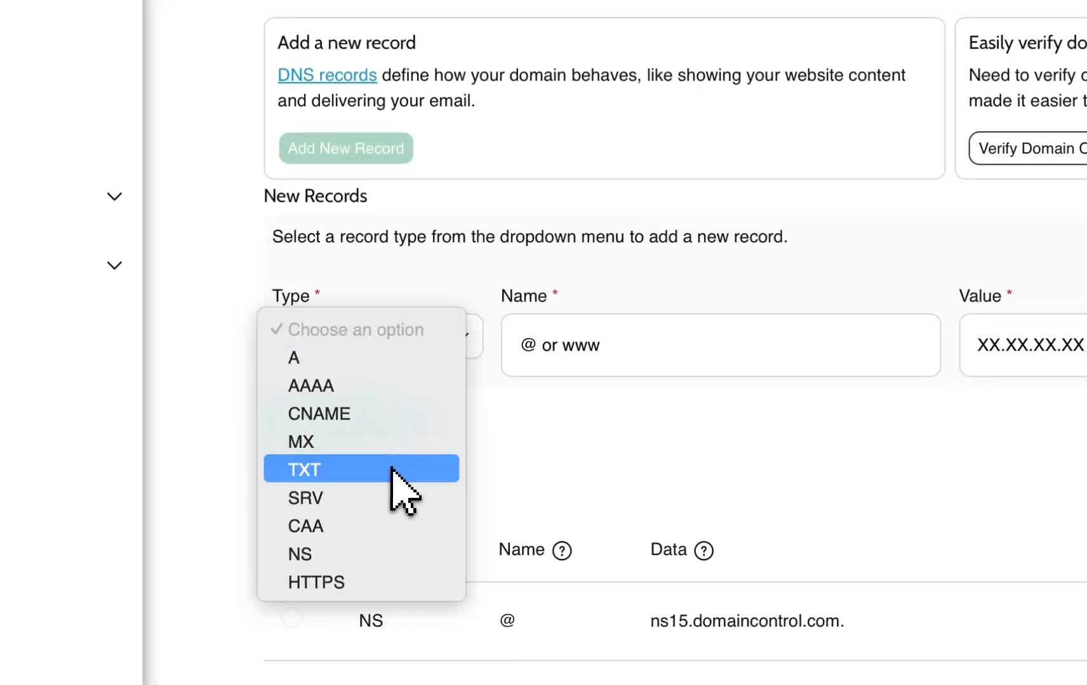
{"action": "left_click", "coordinate": [391, 469]}
{"action": "left_click", "coordinate": [649, 355]}
{"action": "key", "text": "super+v"}
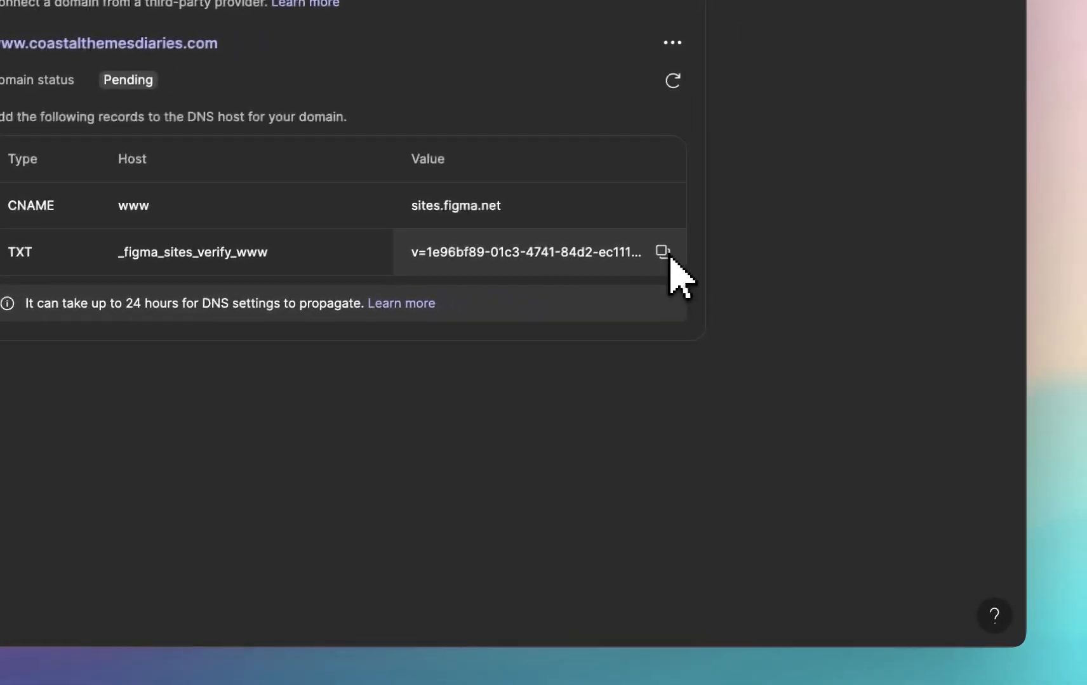
Copy the TXT verification value from Figma, paste it as the new record's value in 123 Reg and save the record
{"action": "left_click", "coordinate": [665, 254]}
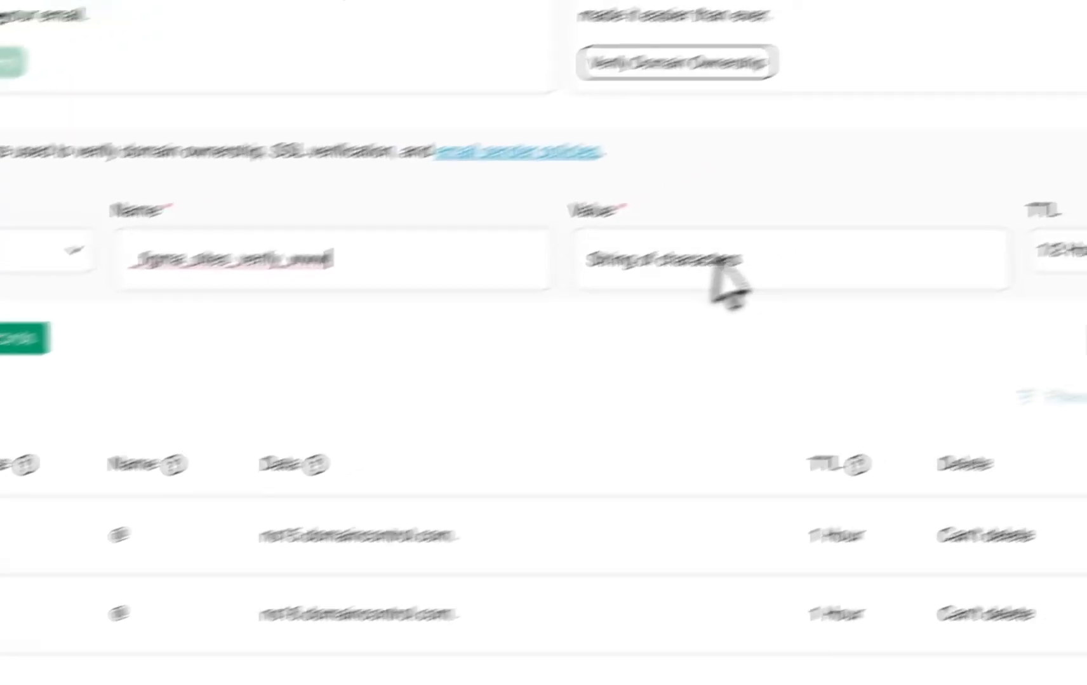
{"action": "left_click", "coordinate": [587, 306]}
{"action": "key", "text": "super+v"}
{"action": "left_click", "coordinate": [984, 387]}
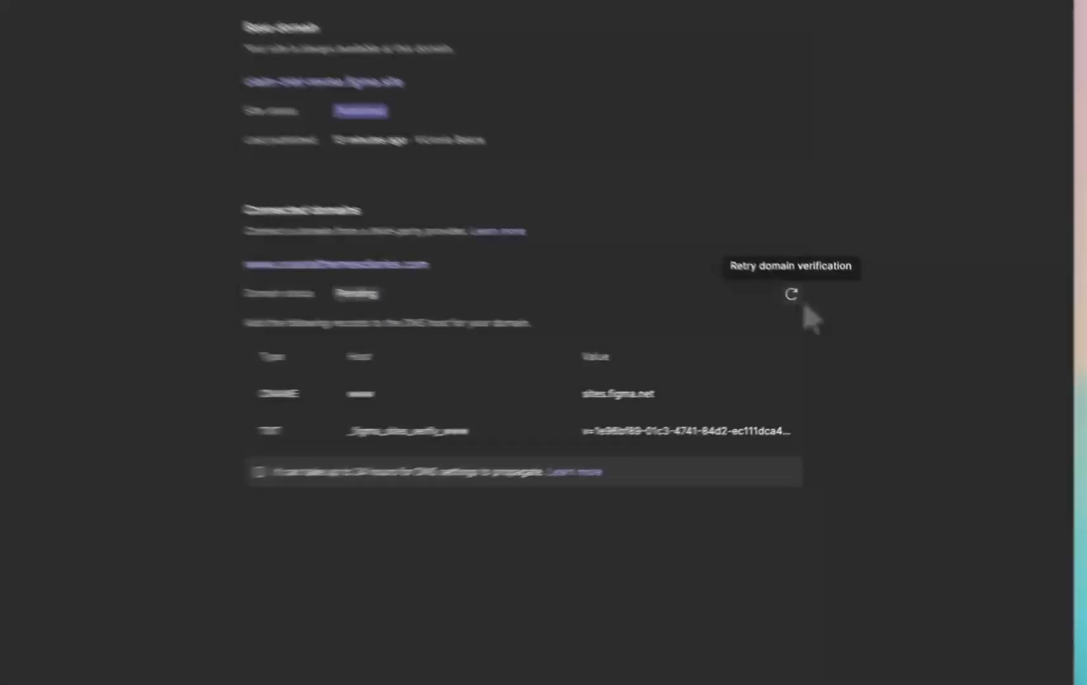
{"action": "left_click", "coordinate": [836, 328]}
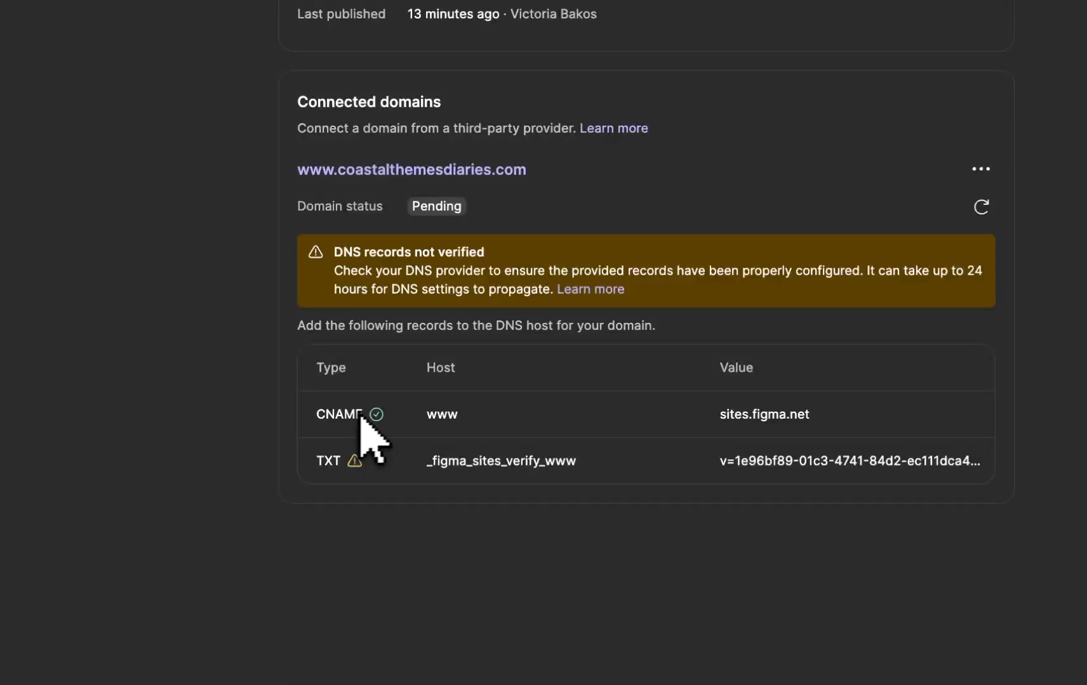
{"action": "left_click", "coordinate": [755, 220]}
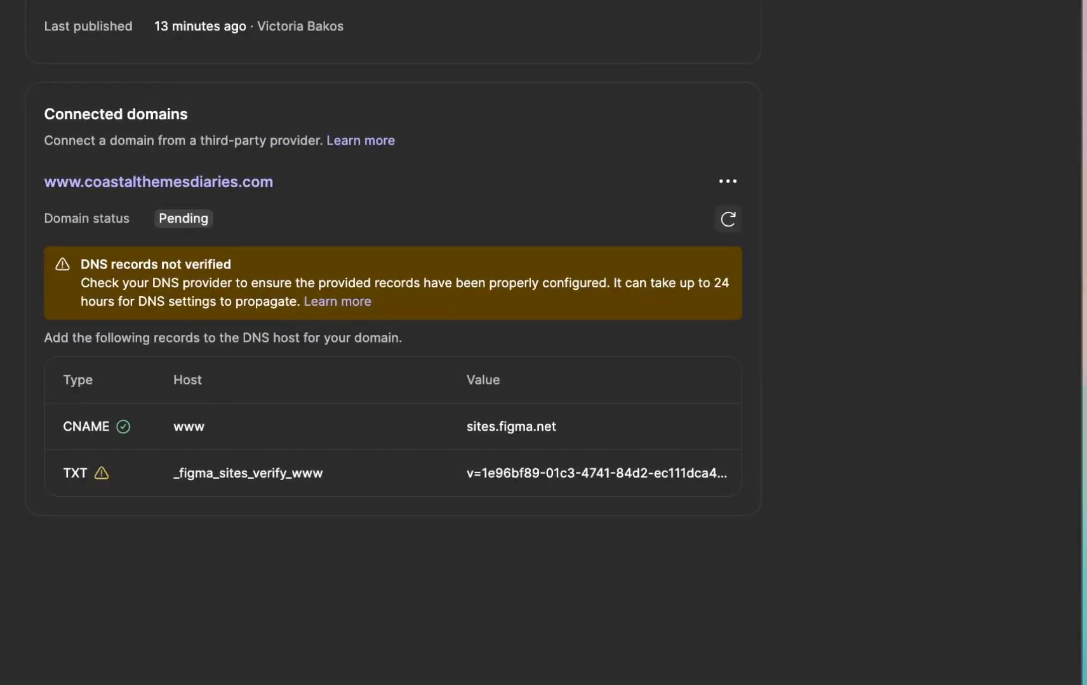
{"action": "left_click", "coordinate": [727, 219]}
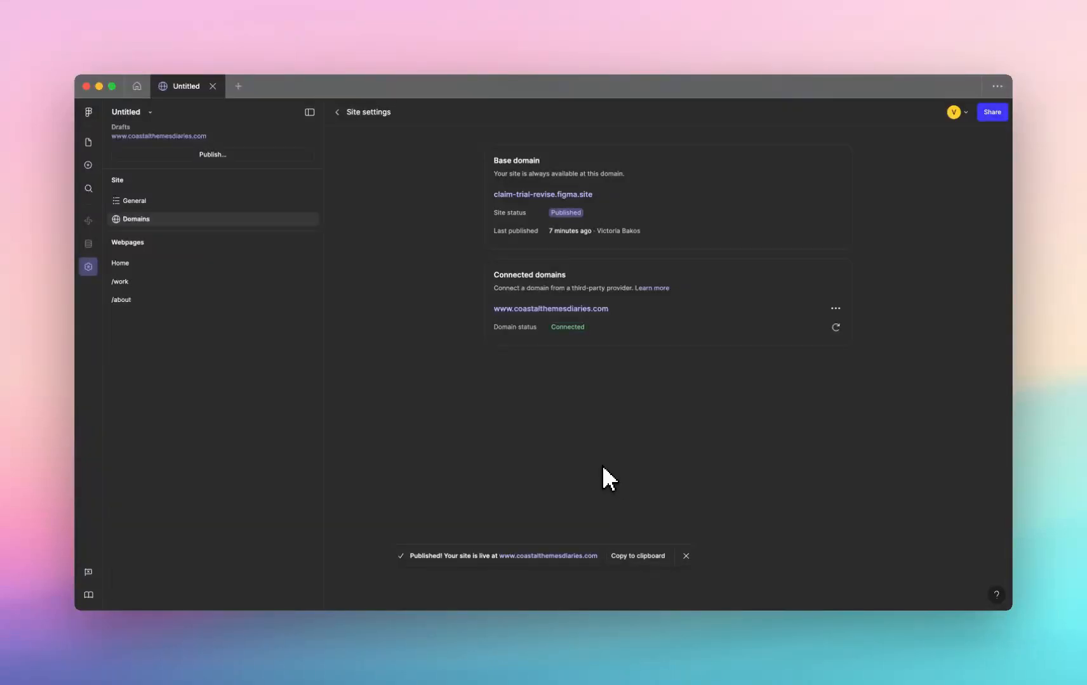
{"action": "left_click", "coordinate": [563, 309]}
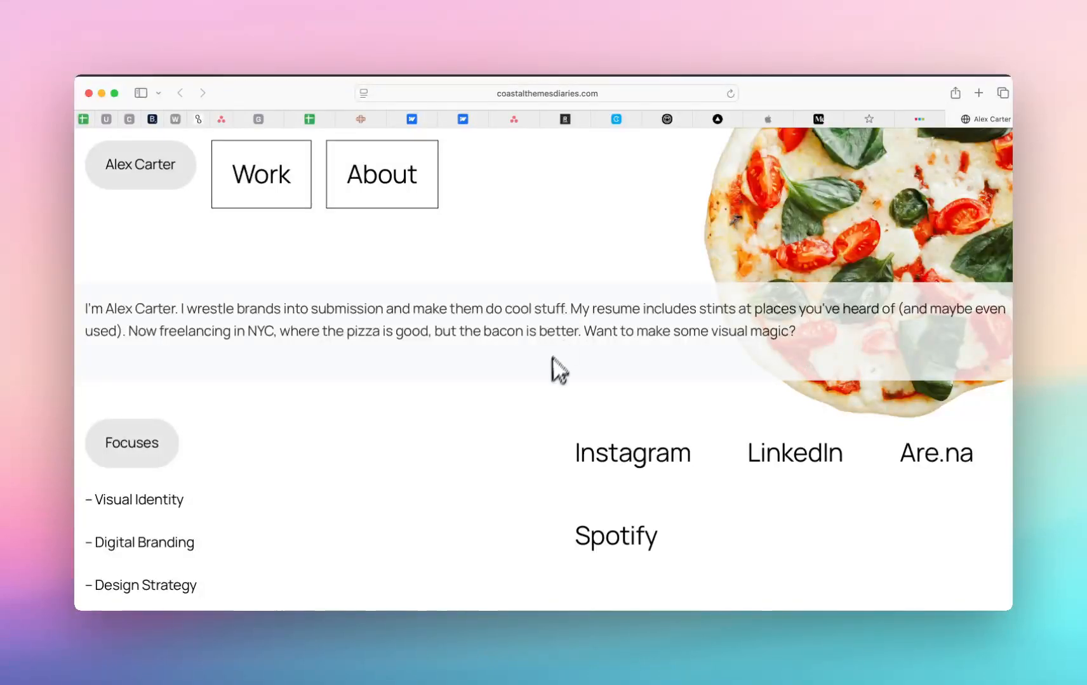
{"action": "scroll", "coordinate": [536, 392], "scroll_direction": "down", "scroll_amount": 4}
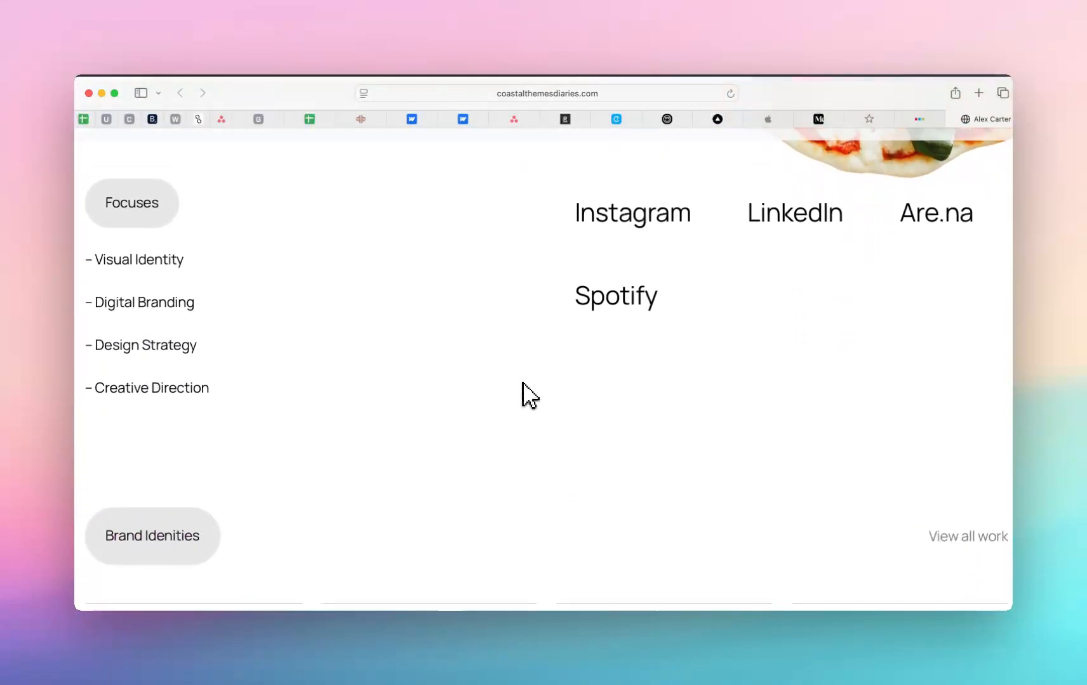
{"action": "scroll", "coordinate": [524, 374], "scroll_direction": "down", "scroll_amount": 9}
{"action": "scroll", "coordinate": [445, 358], "scroll_direction": "up", "scroll_amount": 13}
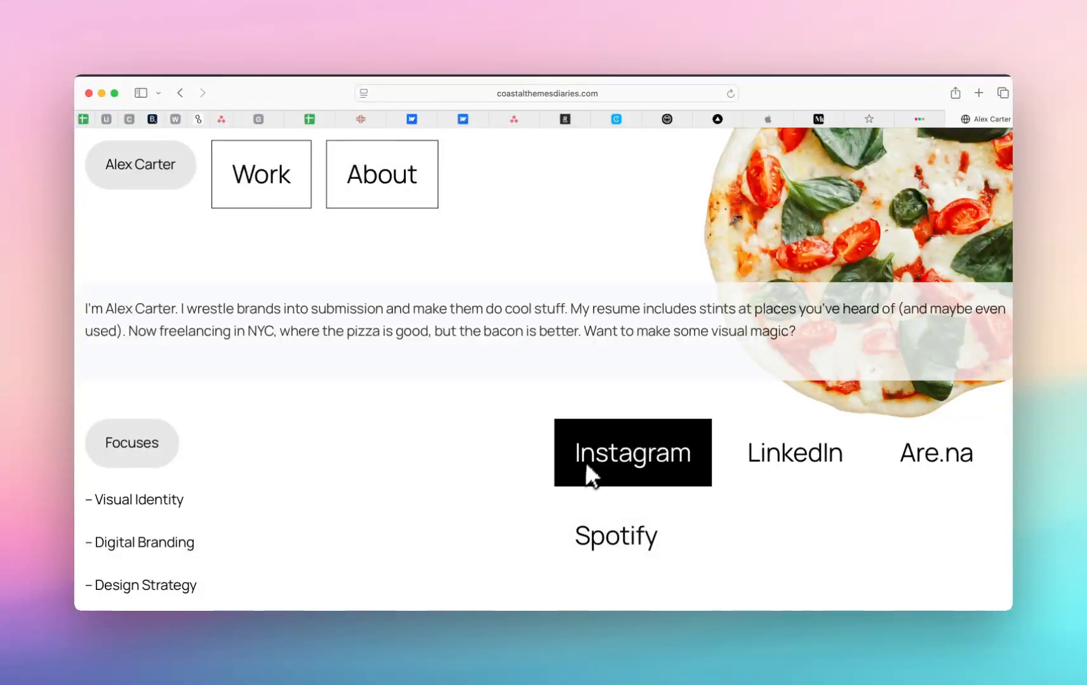
{"action": "left_click", "coordinate": [517, 657]}
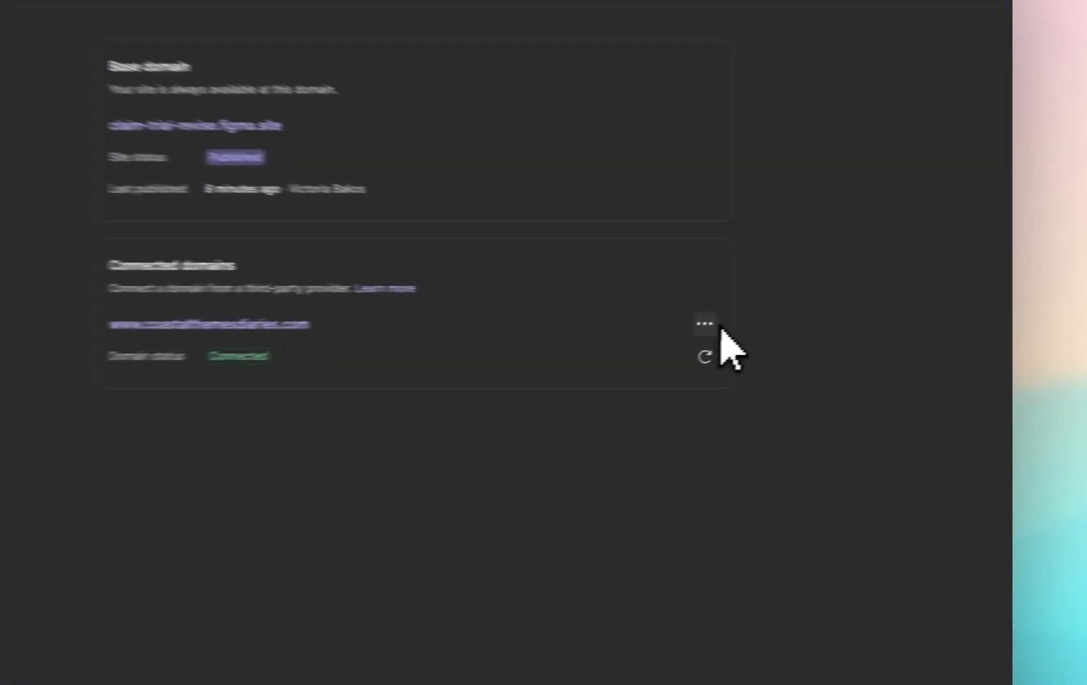
{"action": "left_click", "coordinate": [835, 308]}
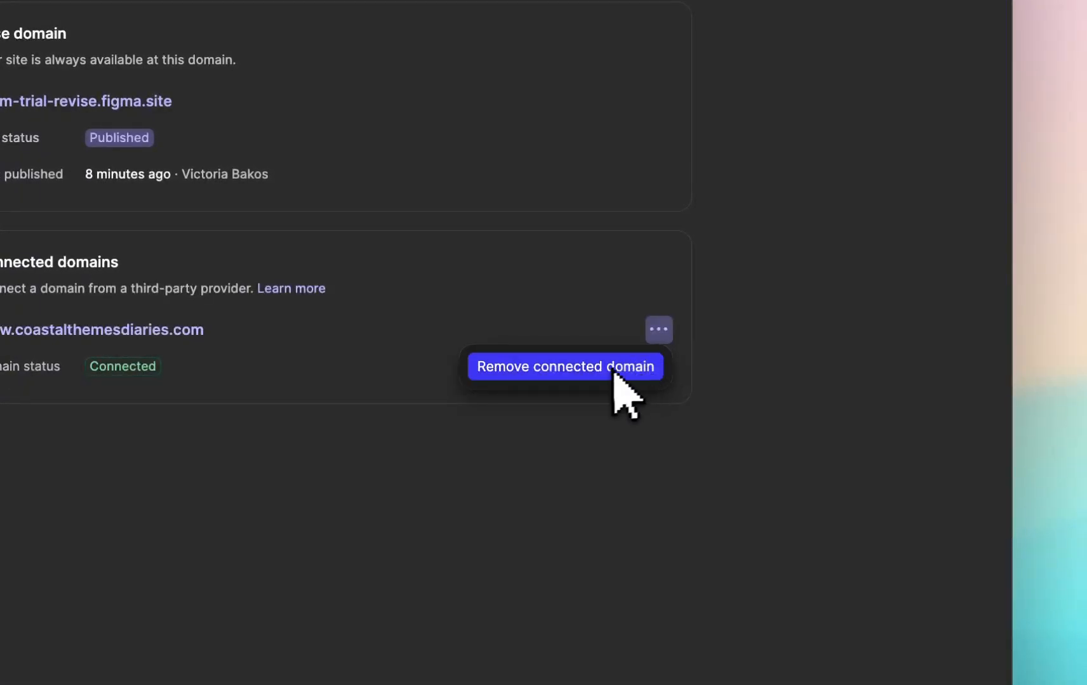